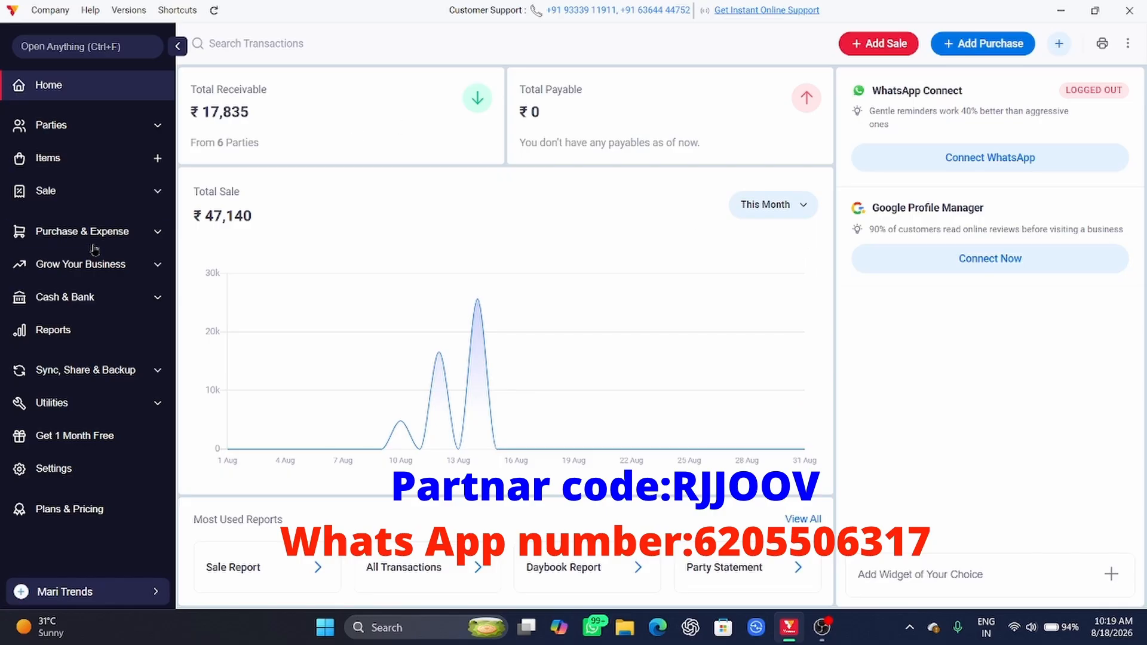
- Start the first purchase order and select the party with the 2000 balance
{"action": "left_click", "coordinate": [148, 235]}
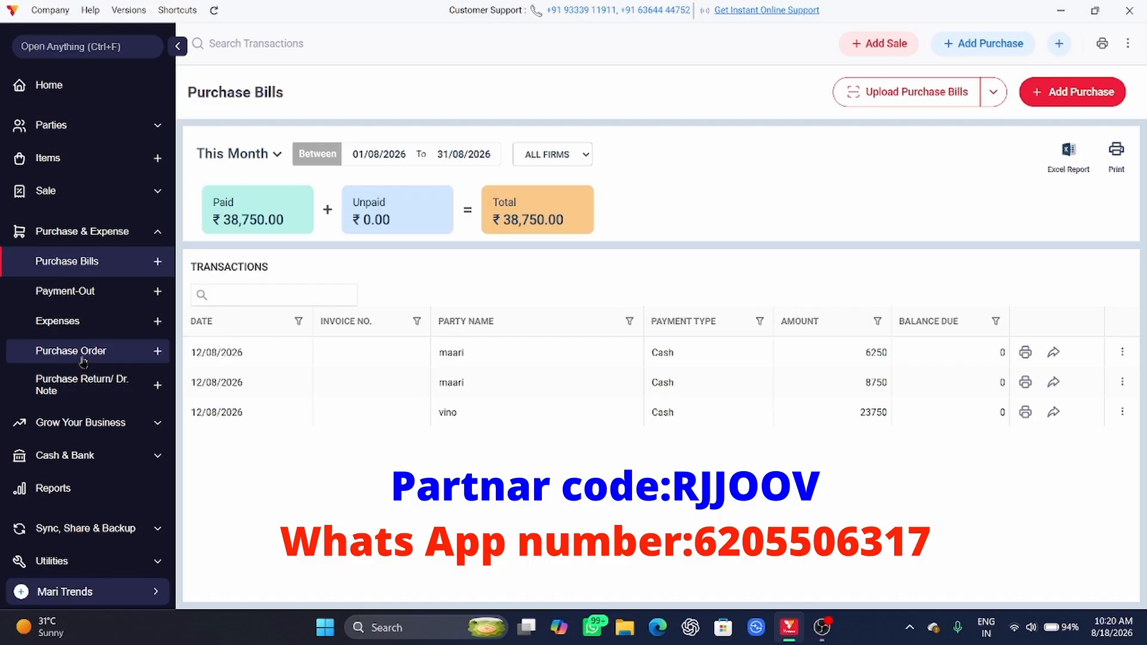
{"action": "left_click", "coordinate": [112, 353]}
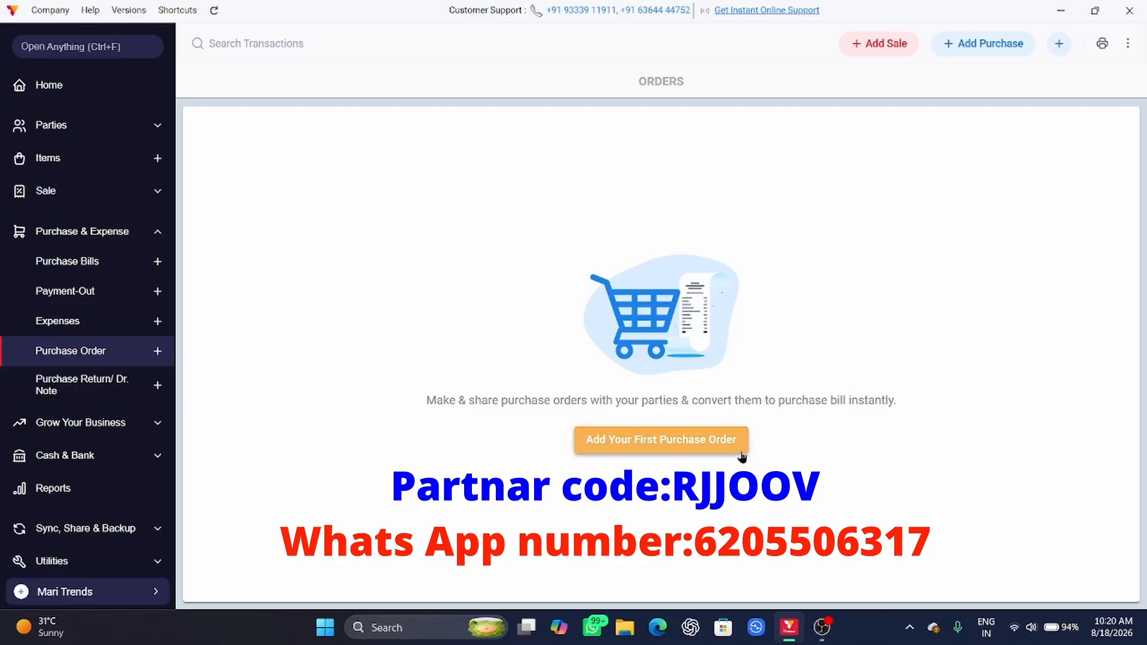
{"action": "left_click", "coordinate": [716, 445]}
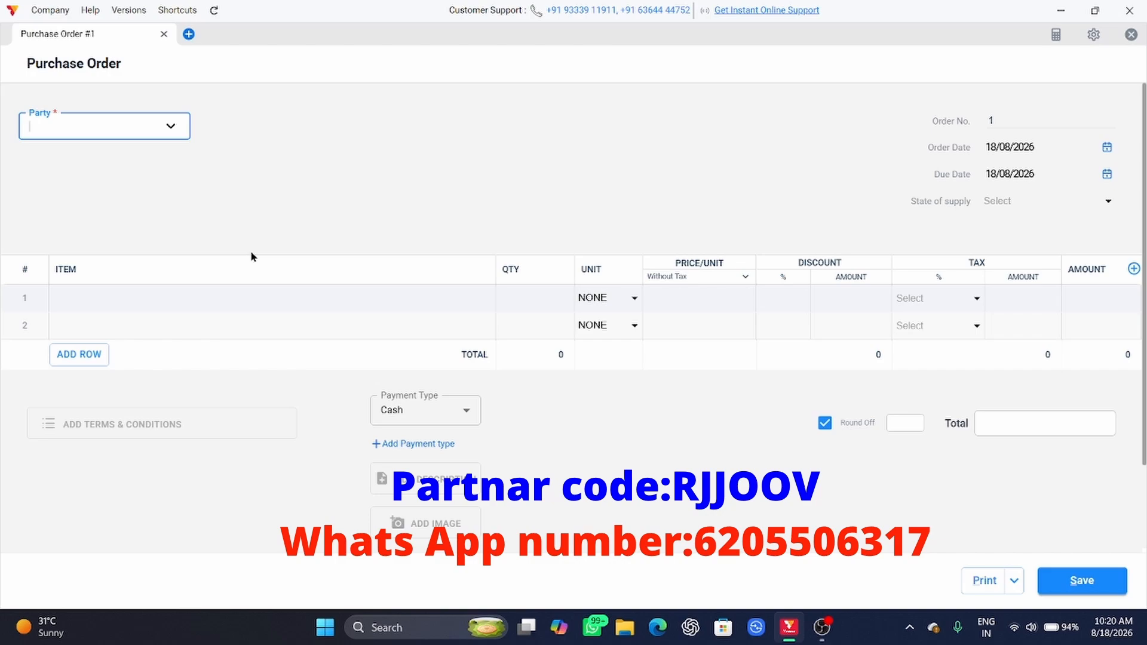
{"action": "left_click", "coordinate": [171, 126]}
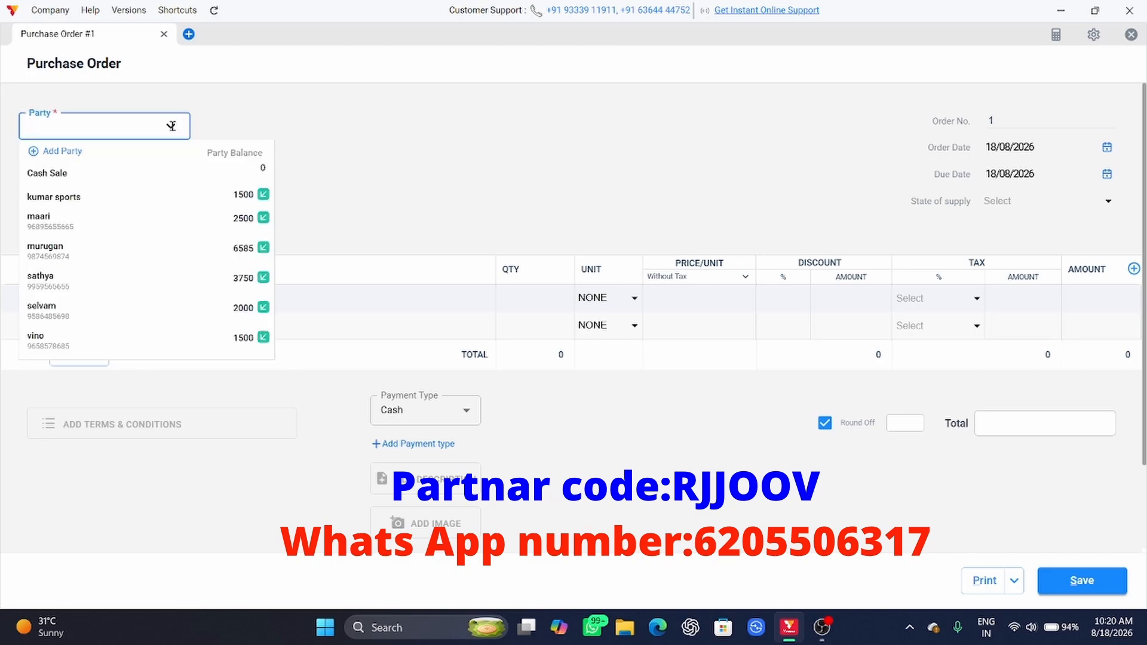
{"action": "left_click", "coordinate": [88, 310]}
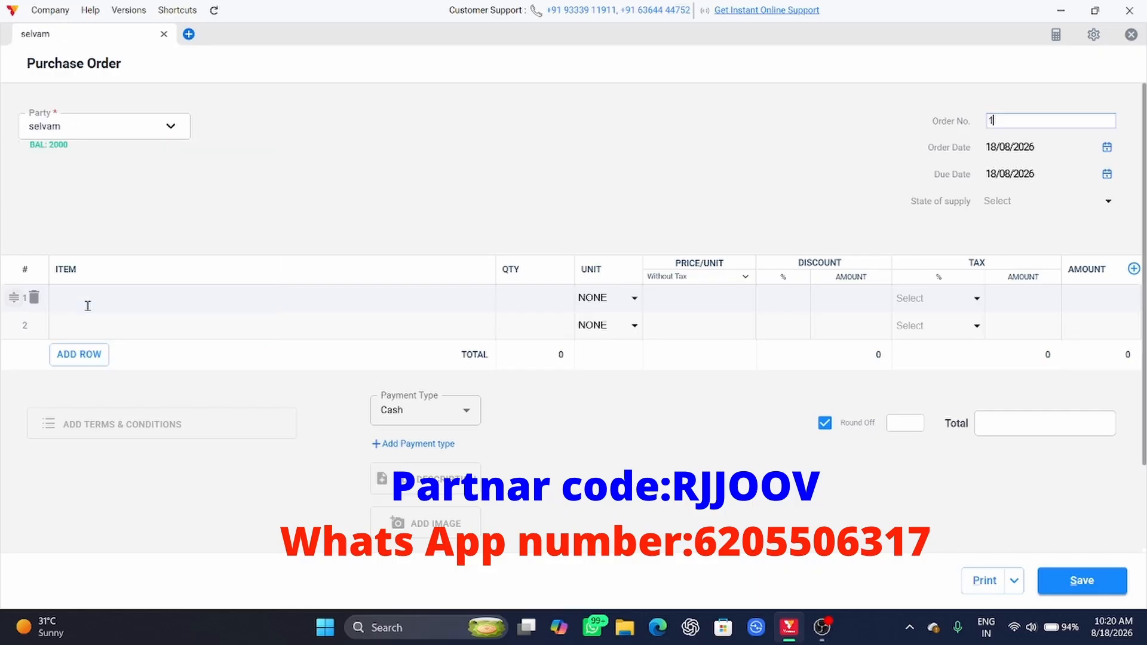
- Add sunflower oil as the order's first item with a quantity of 50
{"action": "left_click", "coordinate": [87, 306]}
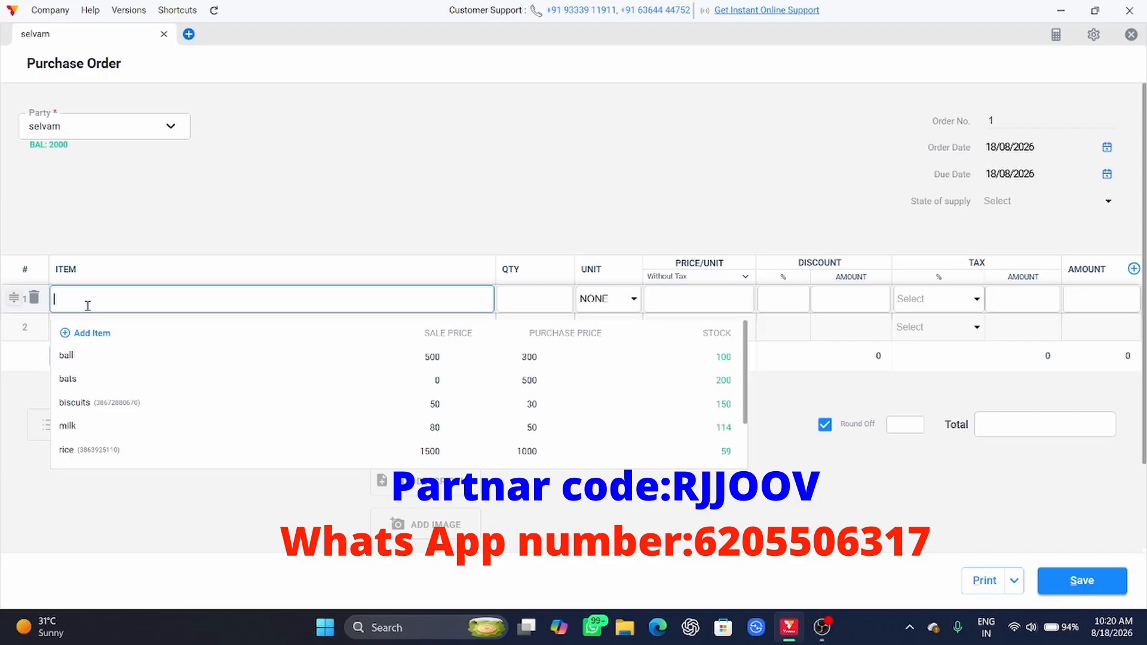
{"action": "scroll", "coordinate": [90, 431], "scroll_direction": "down", "scroll_amount": 2}
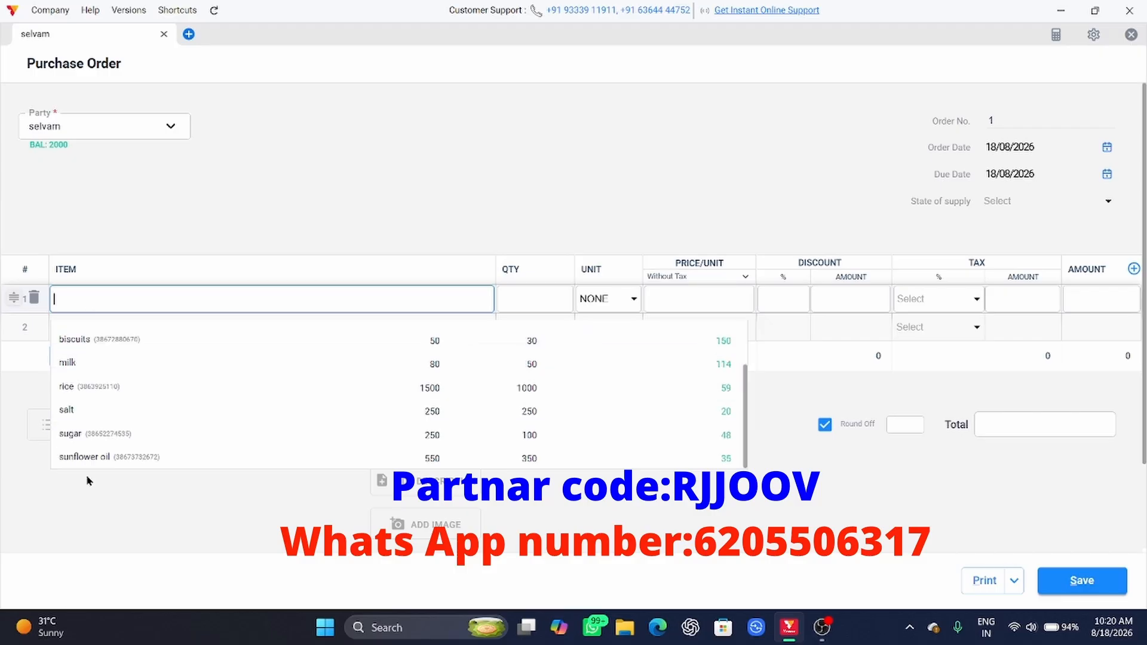
{"action": "left_click", "coordinate": [89, 458]}
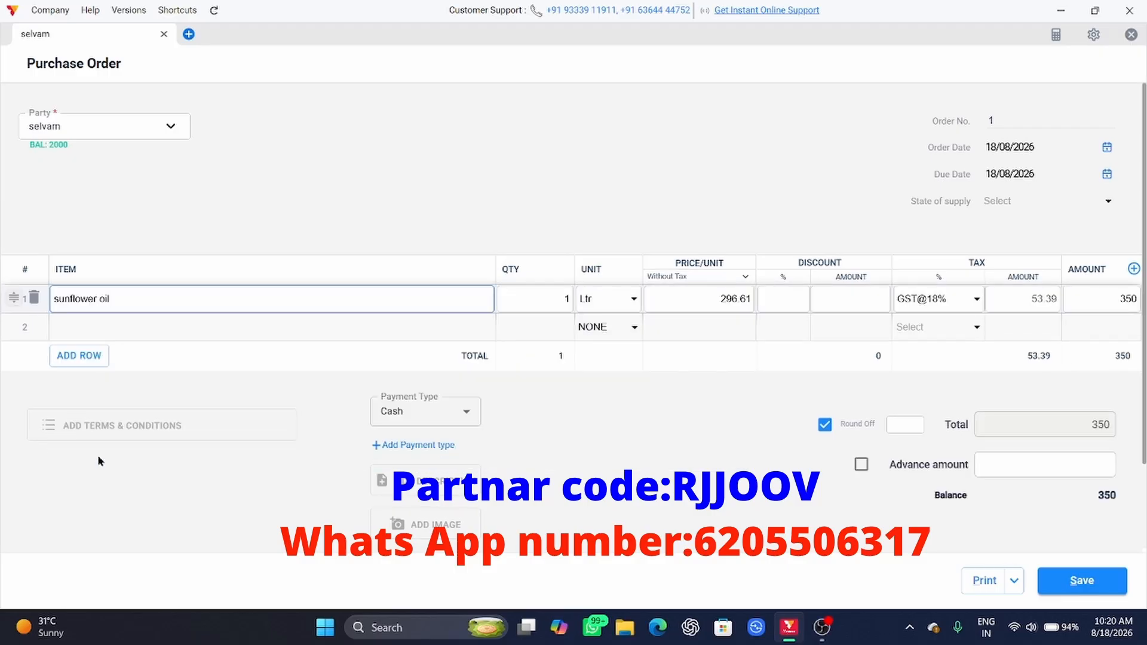
{"action": "left_click", "coordinate": [569, 297]}
{"action": "key", "text": "BackSpace"}
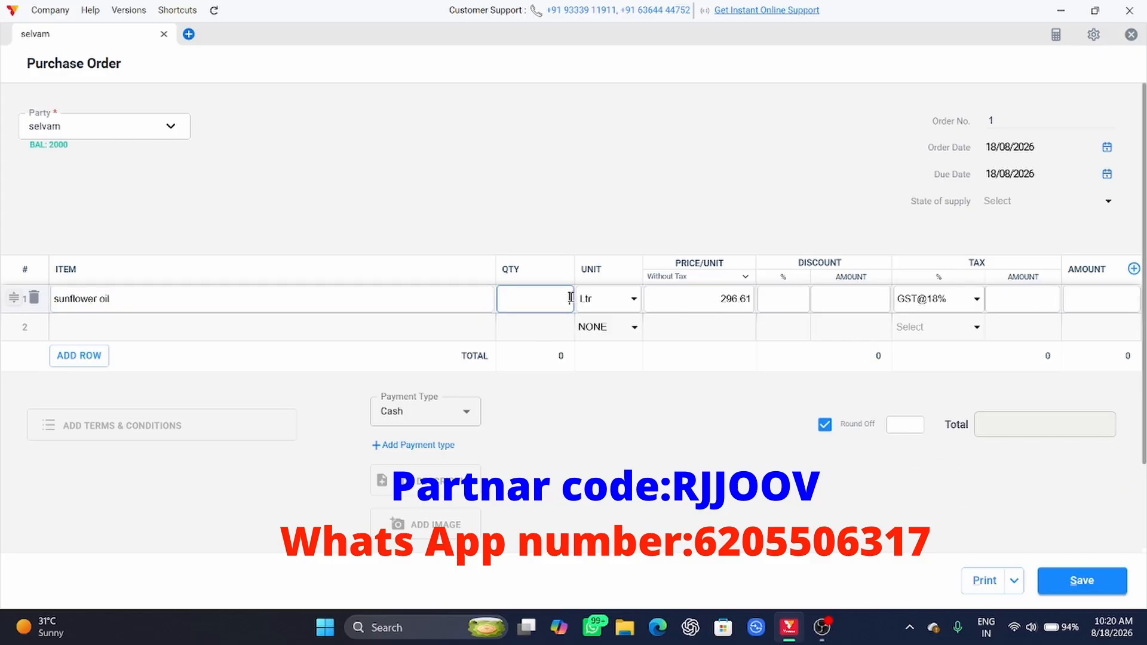
{"action": "type", "text": "50"}
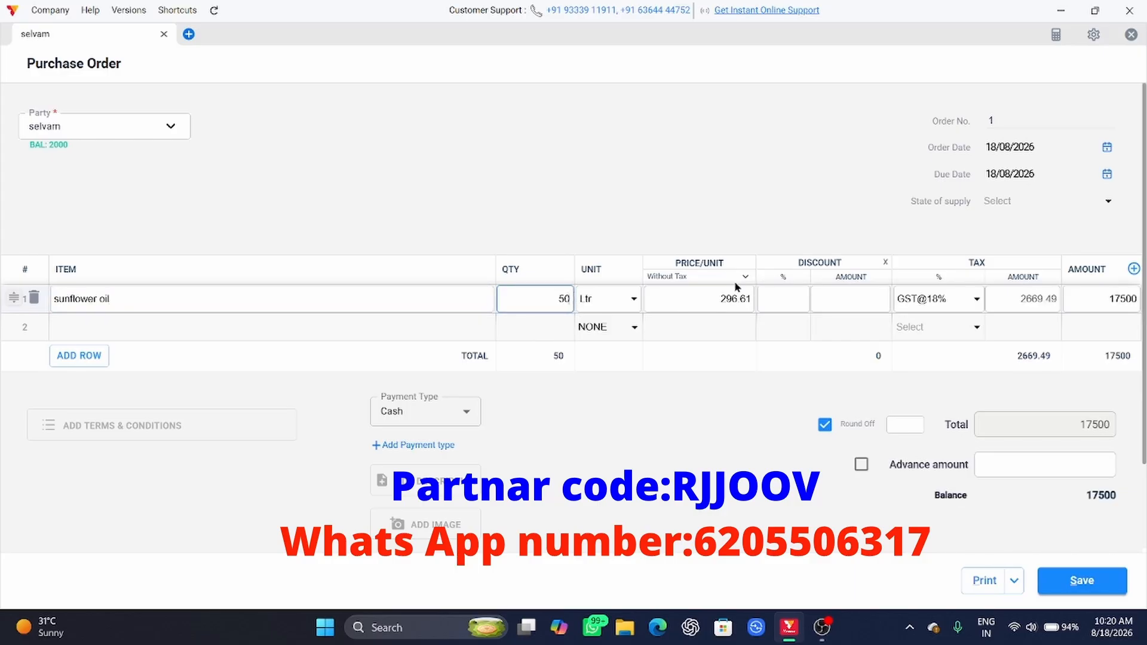
- Set the unit price to With Tax and give the sunflower oil a 2% discount
{"action": "left_click", "coordinate": [735, 282]}
{"action": "left_click", "coordinate": [741, 277]}
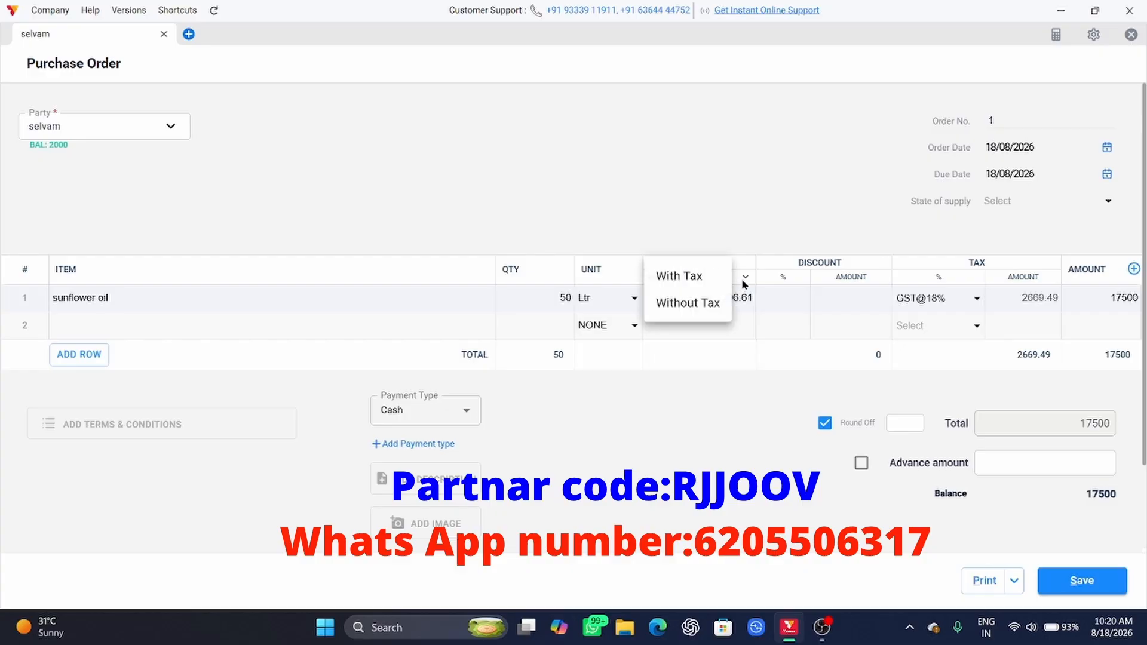
{"action": "left_click", "coordinate": [697, 280]}
{"action": "key", "text": "Return"}
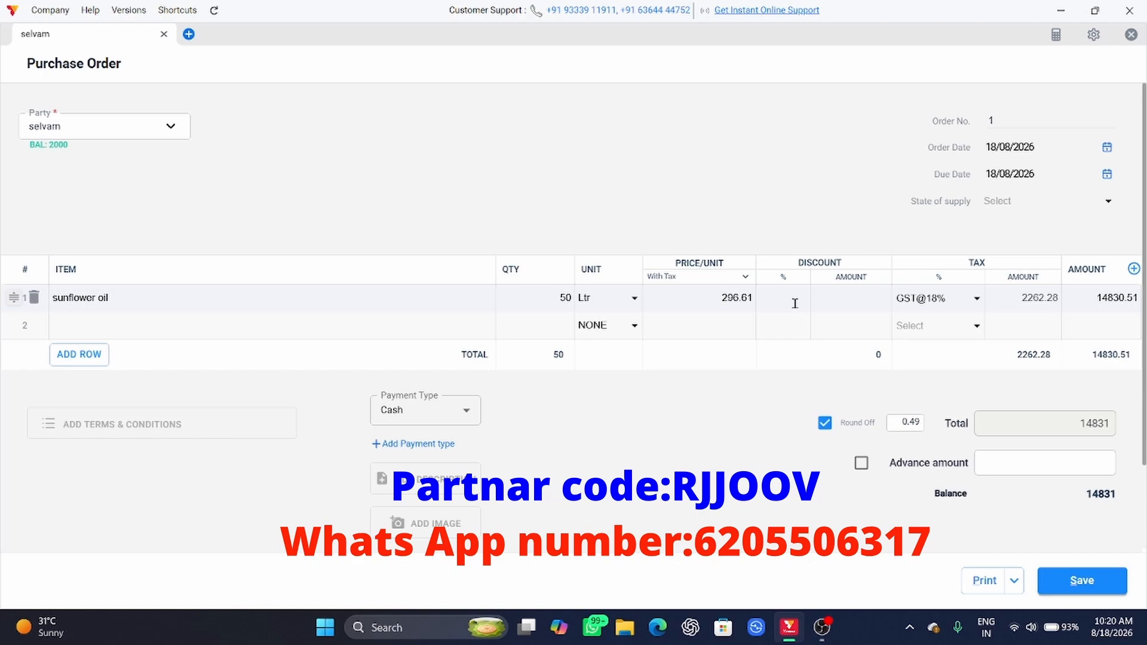
{"action": "left_click", "coordinate": [795, 303]}
{"action": "type", "text": "2"}
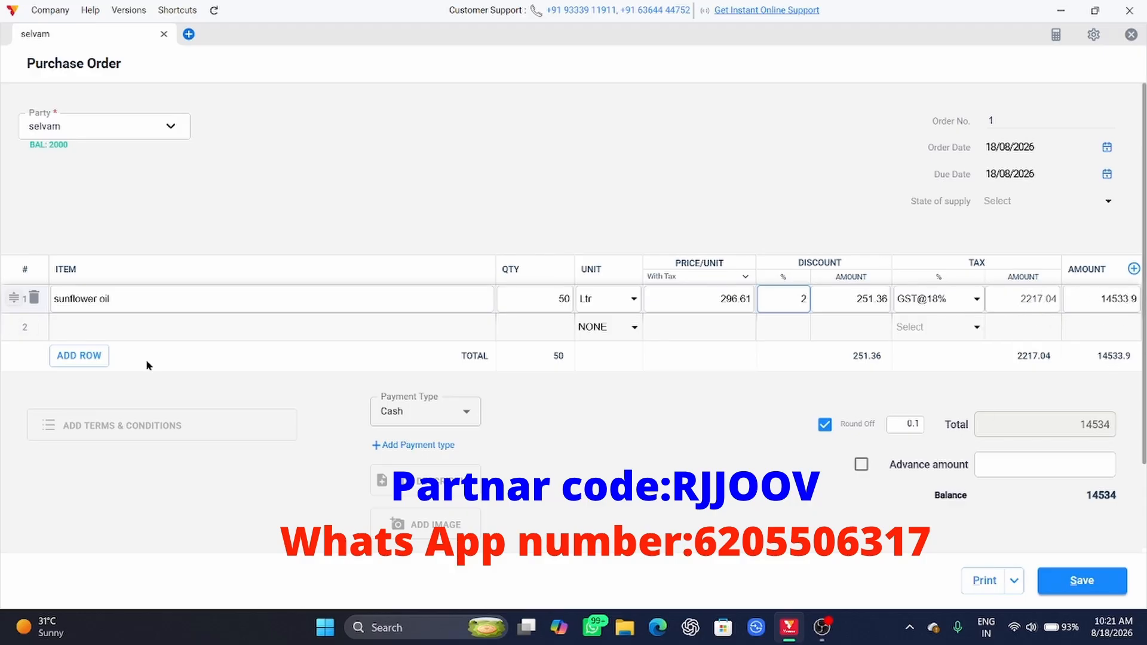
- Add rice as the second item with a quantity of 10 bags
{"action": "left_click", "coordinate": [151, 327]}
{"action": "scroll", "coordinate": [119, 414], "scroll_direction": "down", "scroll_amount": 1}
{"action": "left_click", "coordinate": [113, 431]}
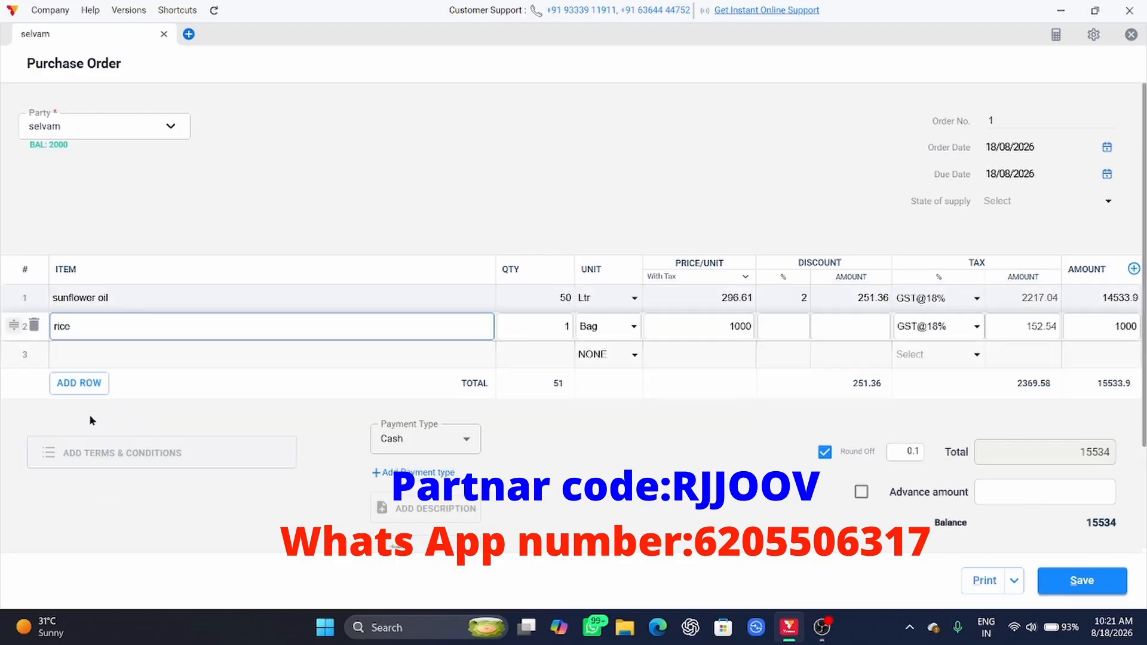
{"action": "left_click", "coordinate": [569, 331]}
{"action": "type", "text": "0"}
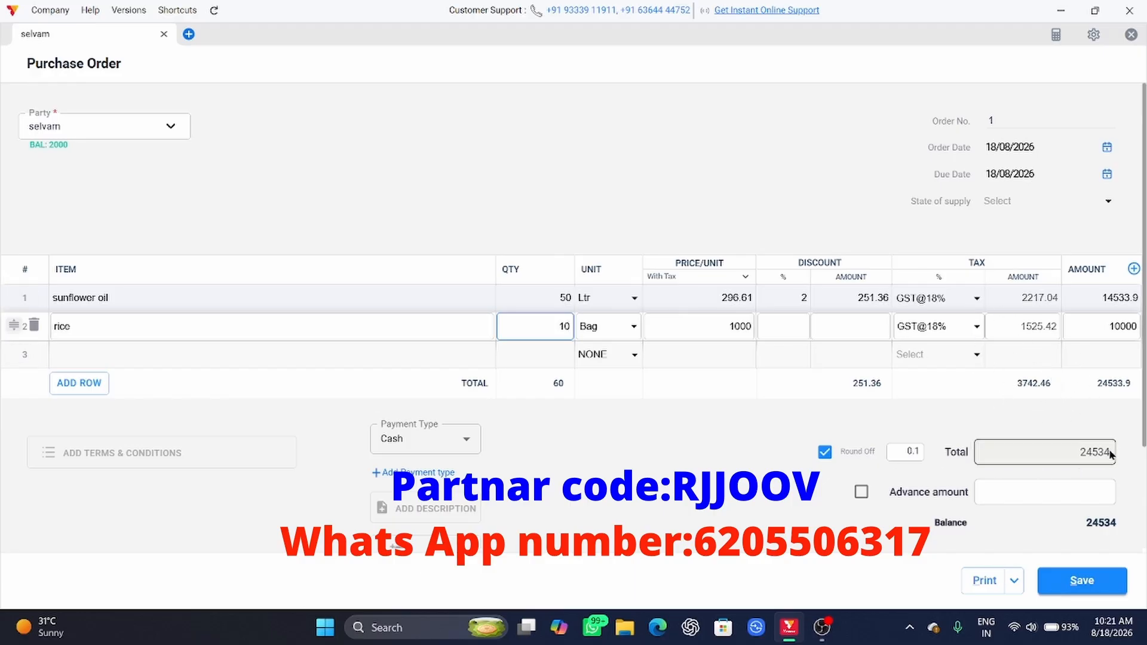
- Enter an advance amount of 20000 and save the purchase order, checking its full preview
{"action": "left_click", "coordinate": [1035, 496]}
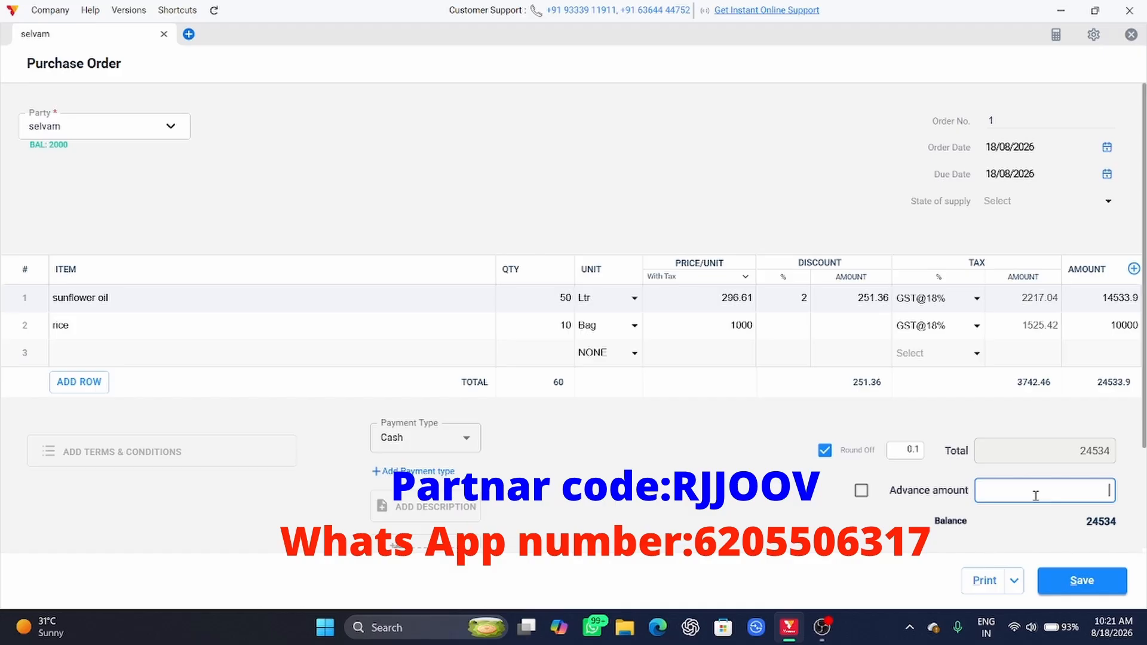
{"action": "type", "text": "20000"}
{"action": "left_click", "coordinate": [1088, 584]}
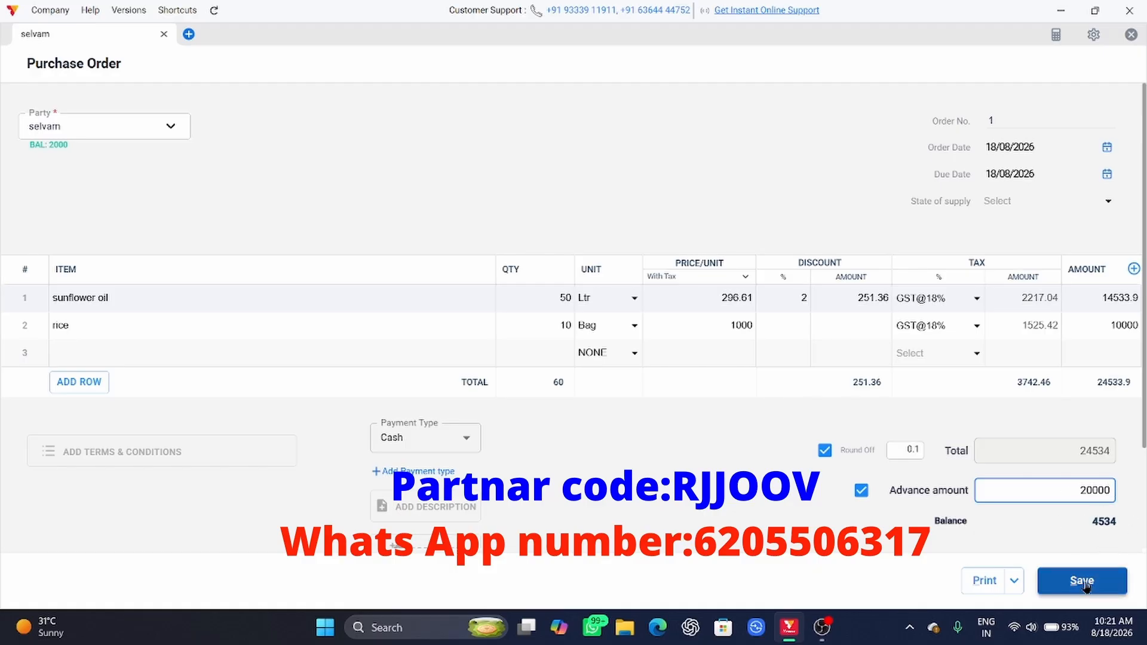
{"action": "left_click", "coordinate": [1085, 585]}
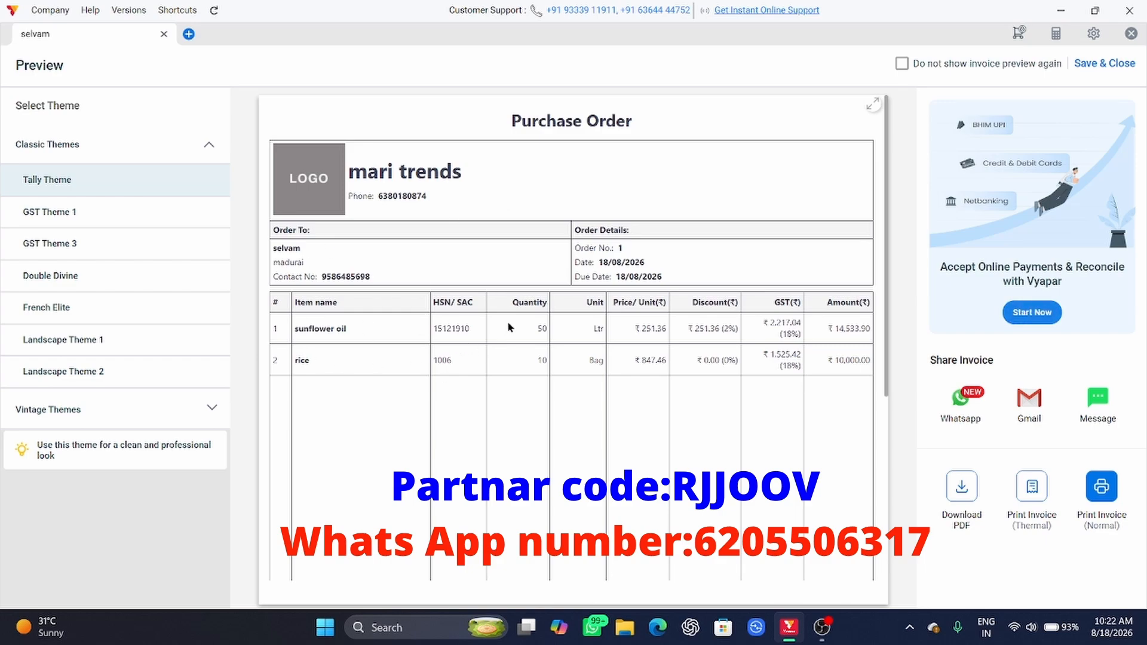
{"action": "scroll", "coordinate": [653, 358], "scroll_direction": "down", "scroll_amount": 10}
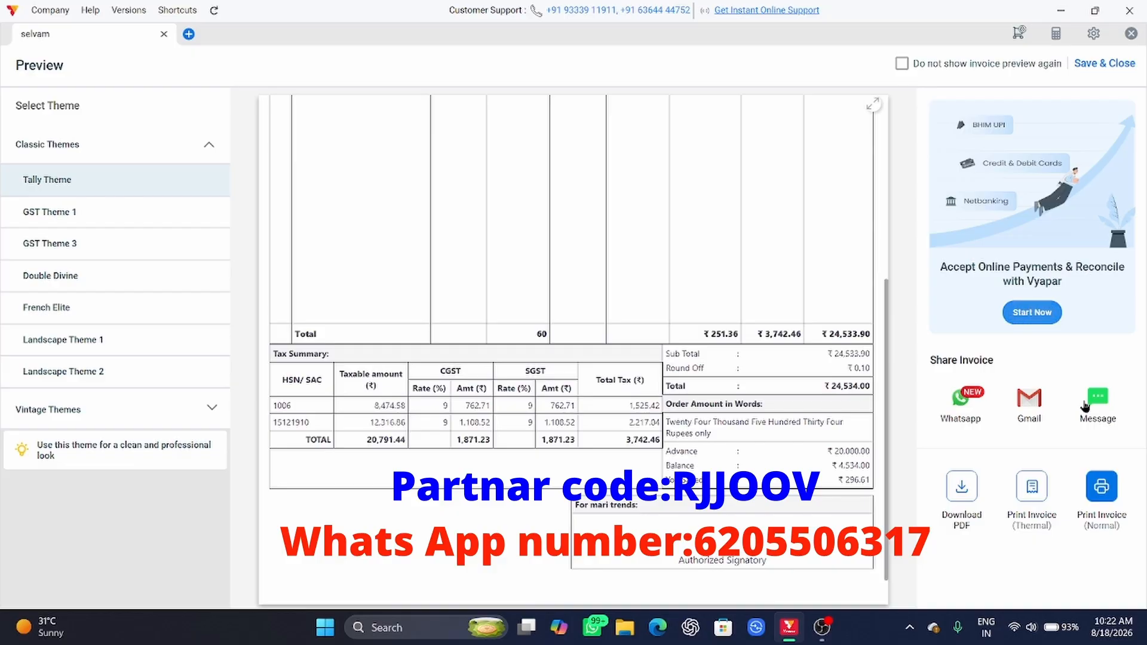
{"action": "scroll", "coordinate": [723, 353], "scroll_direction": "up", "scroll_amount": 10}
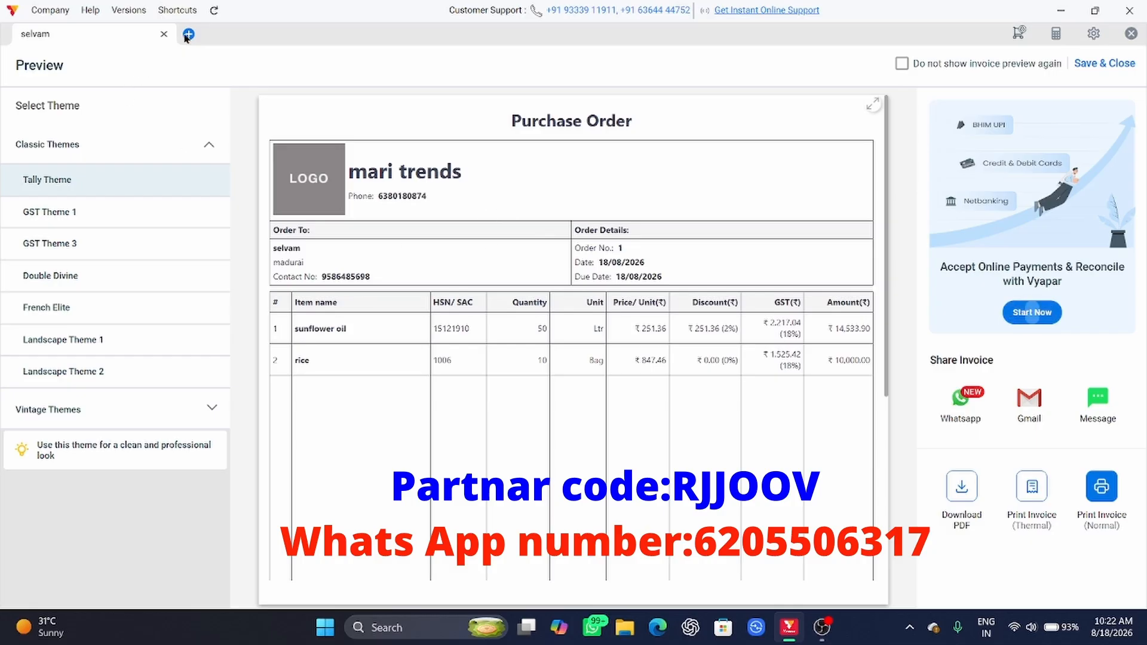
- Open a blank second purchase order, and close all order tabs, discarding it, to return to the order list
{"action": "left_click", "coordinate": [187, 35]}
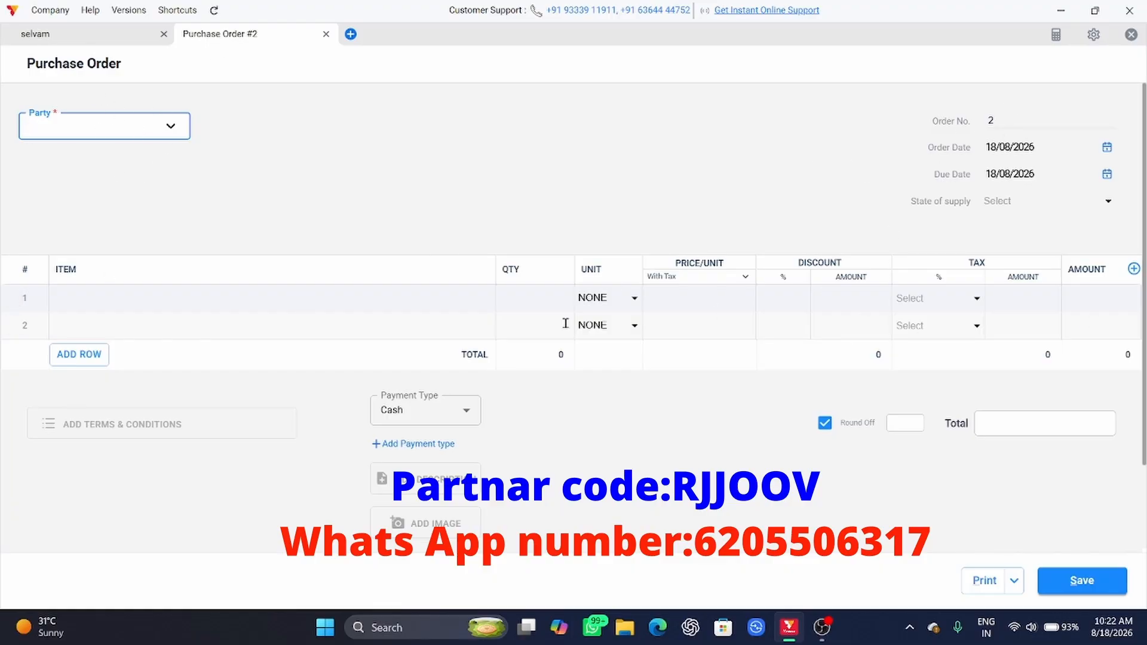
{"action": "key", "text": "Escape"}
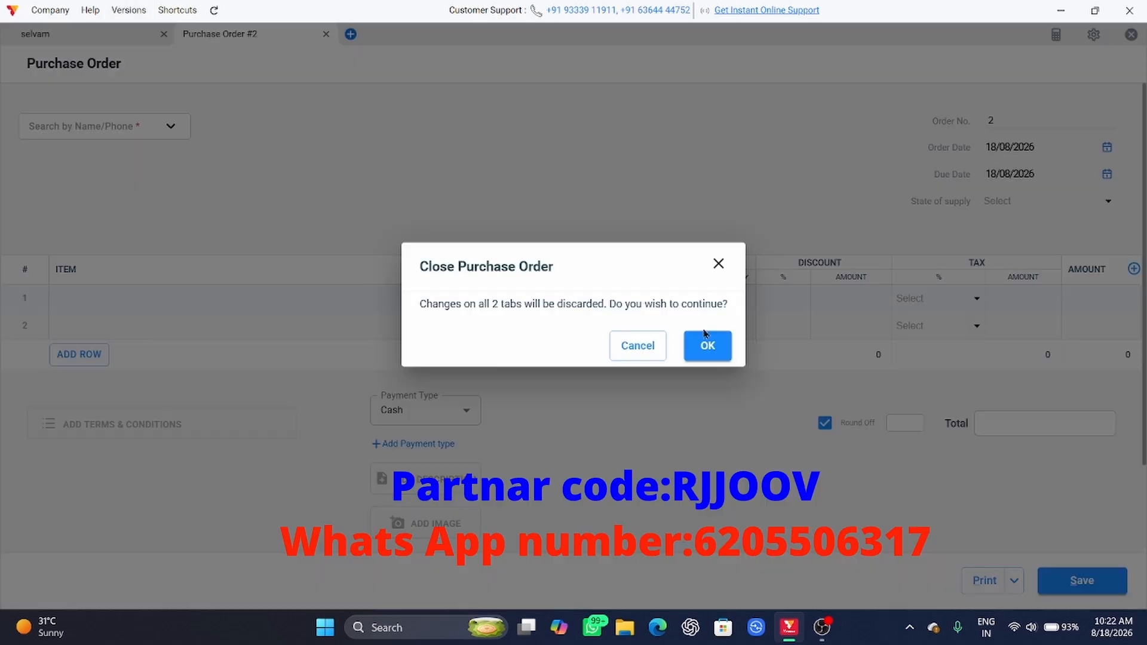
{"action": "left_click", "coordinate": [706, 343]}
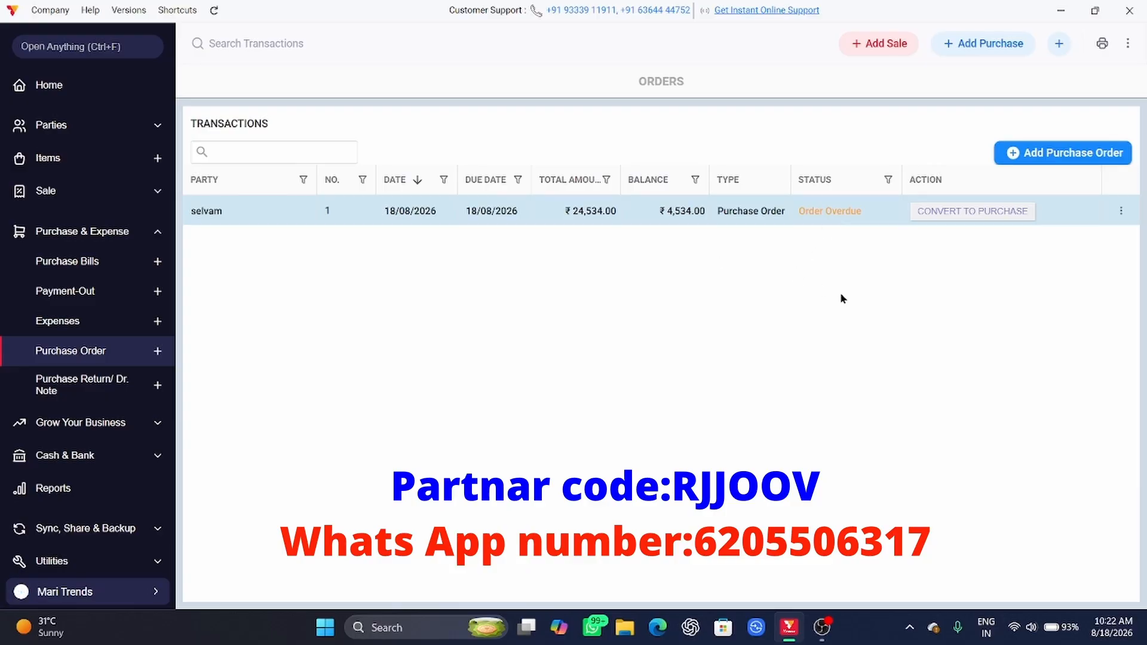
- Convert the saved purchase order to a purchase and save the resulting bill
{"action": "left_click", "coordinate": [963, 213]}
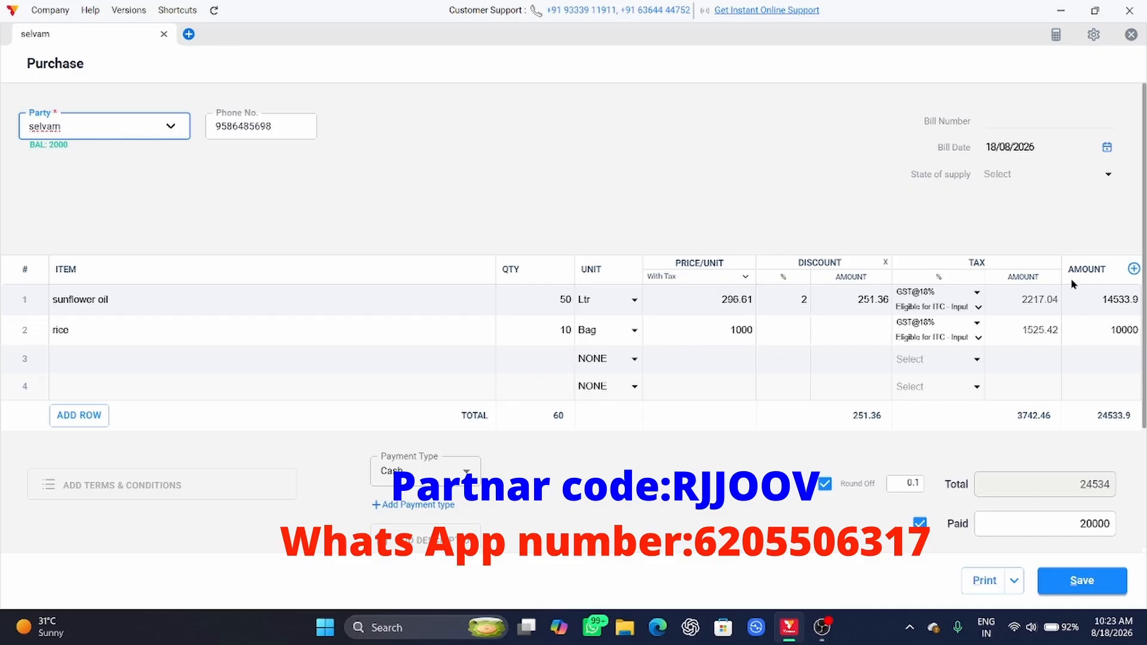
{"action": "left_click", "coordinate": [1101, 581]}
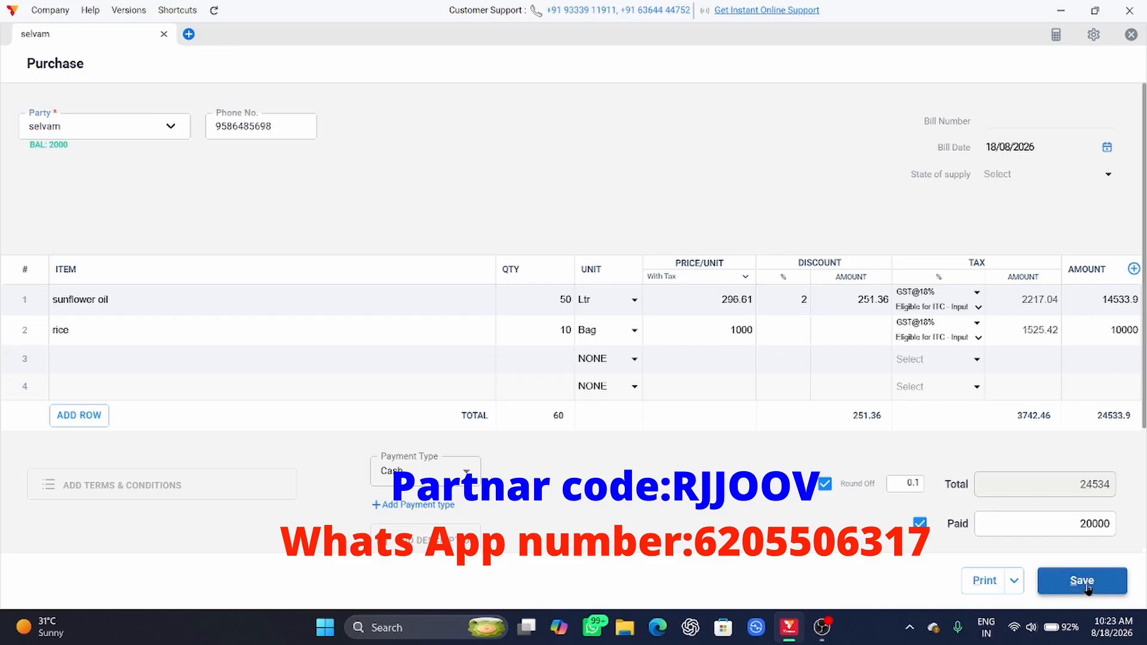